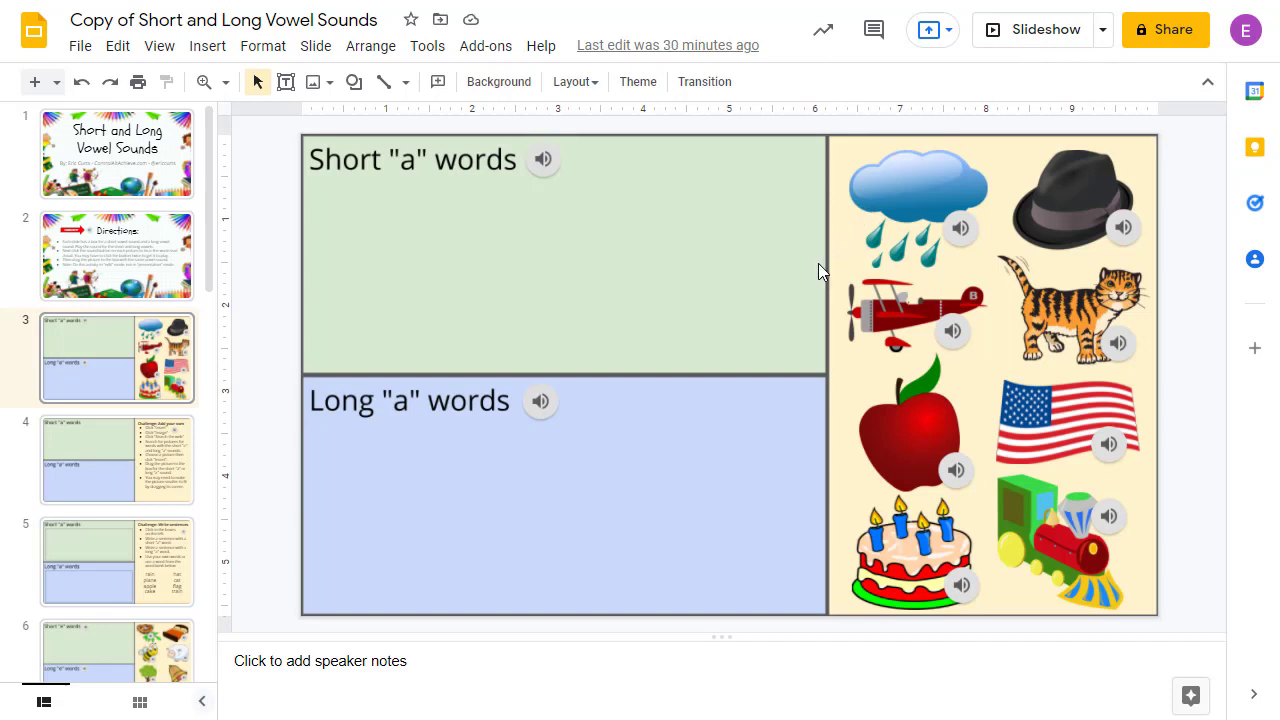
# - Undo a trial move of the rain cloud into the Long "a" box, then hide the speaker notes
pyautogui.moveTo(903, 191); pyautogui.dragTo(665, 515)
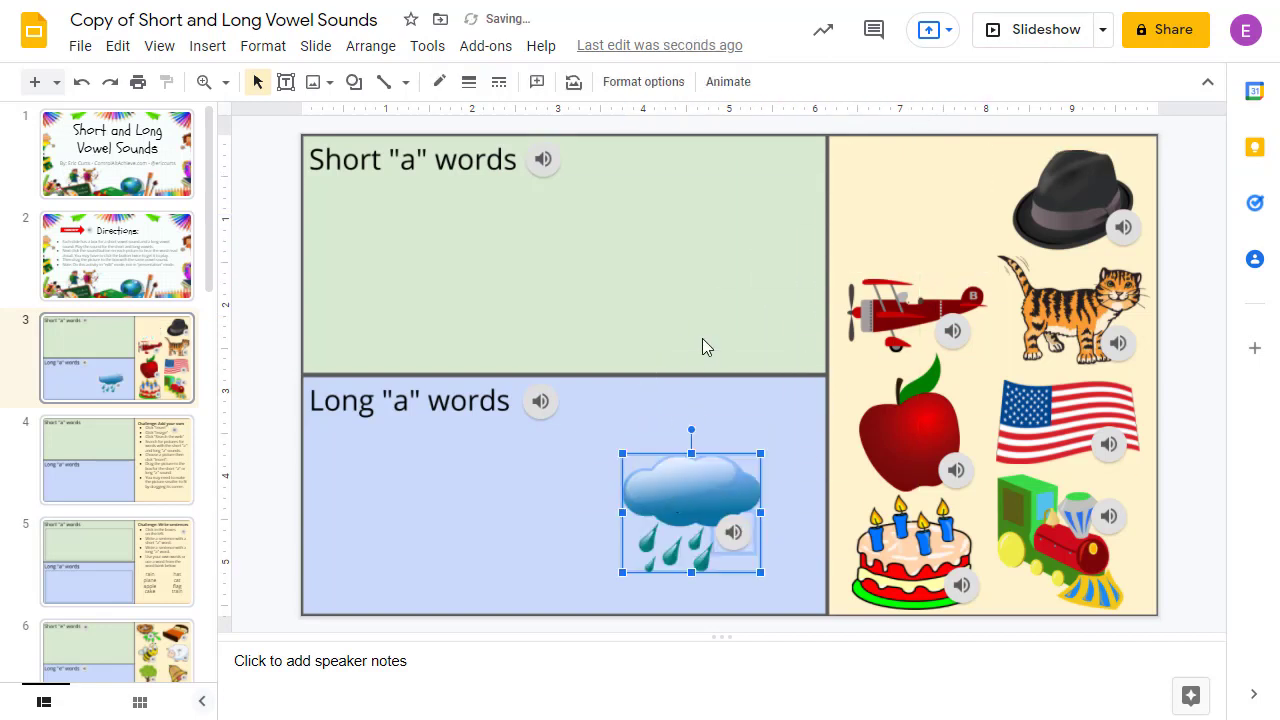
pyautogui.hotkey('ctrl', 'z')
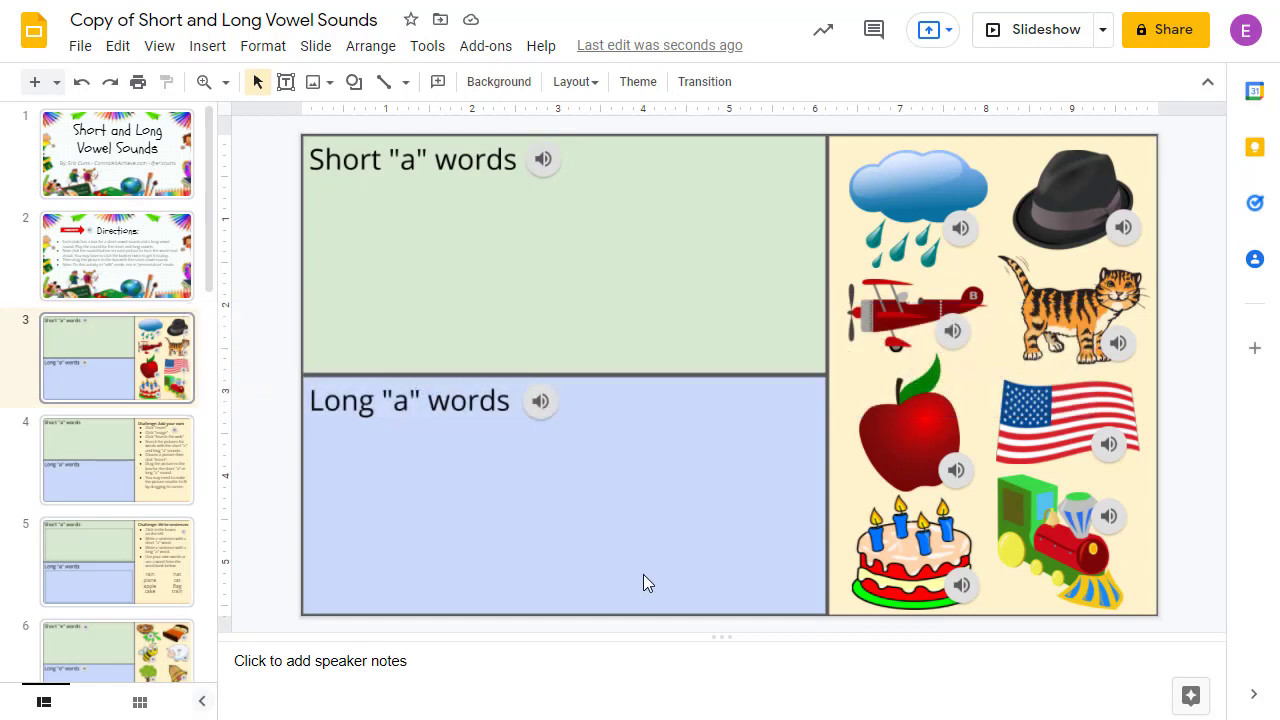
pyautogui.click(156, 50)
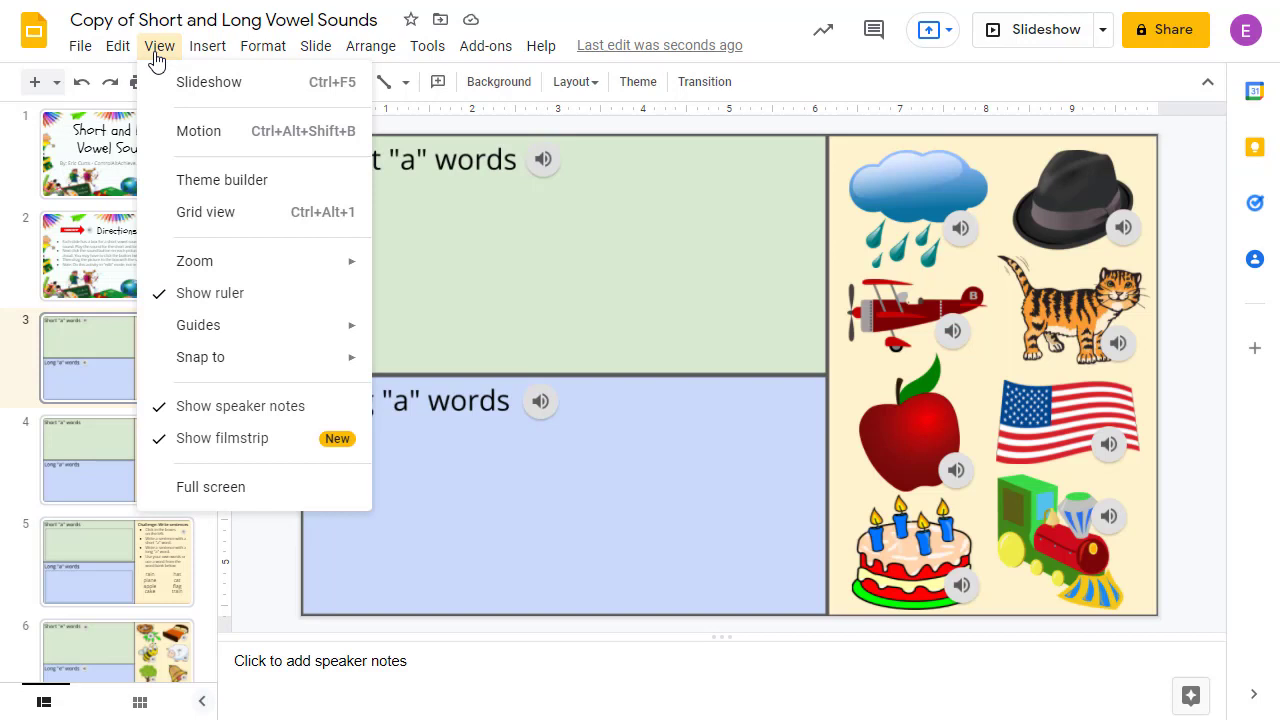
pyautogui.click(281, 407)
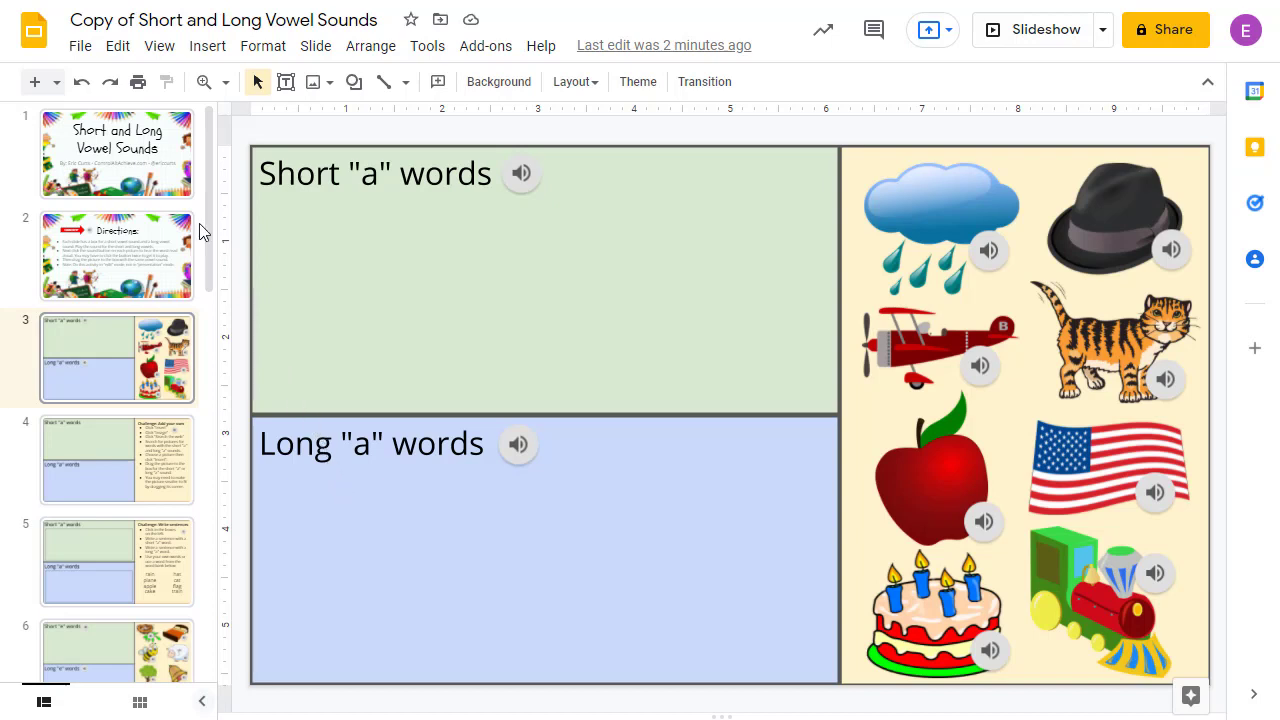
# - Show the speaker notes again and drag the notes divider to resize the panel
pyautogui.click(157, 47)
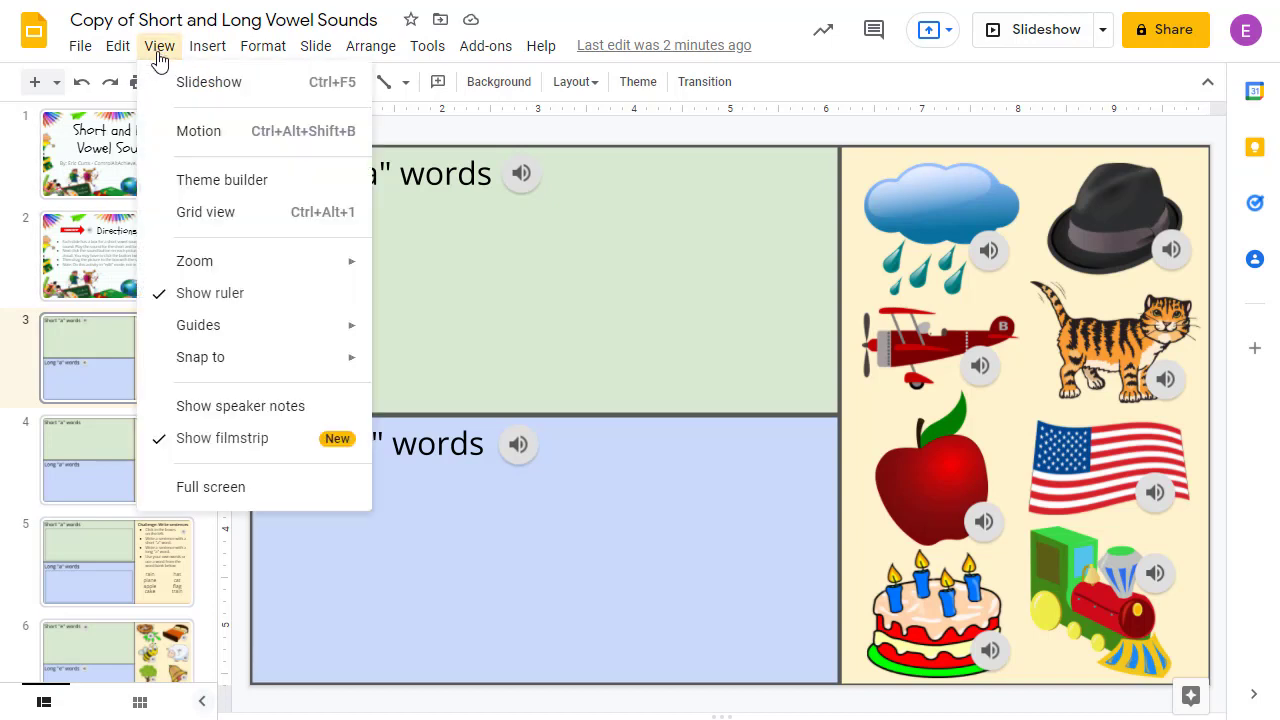
pyautogui.click(274, 422)
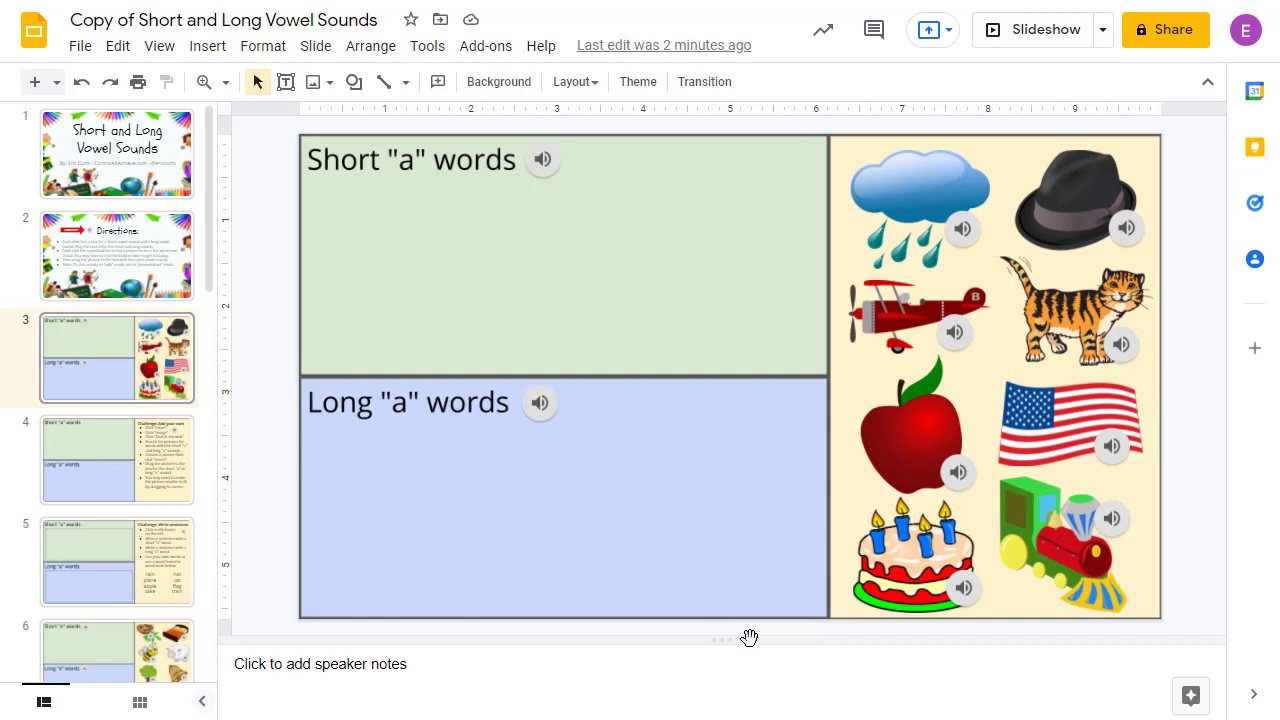
pyautogui.moveTo(729, 640); pyautogui.dragTo(722, 716)
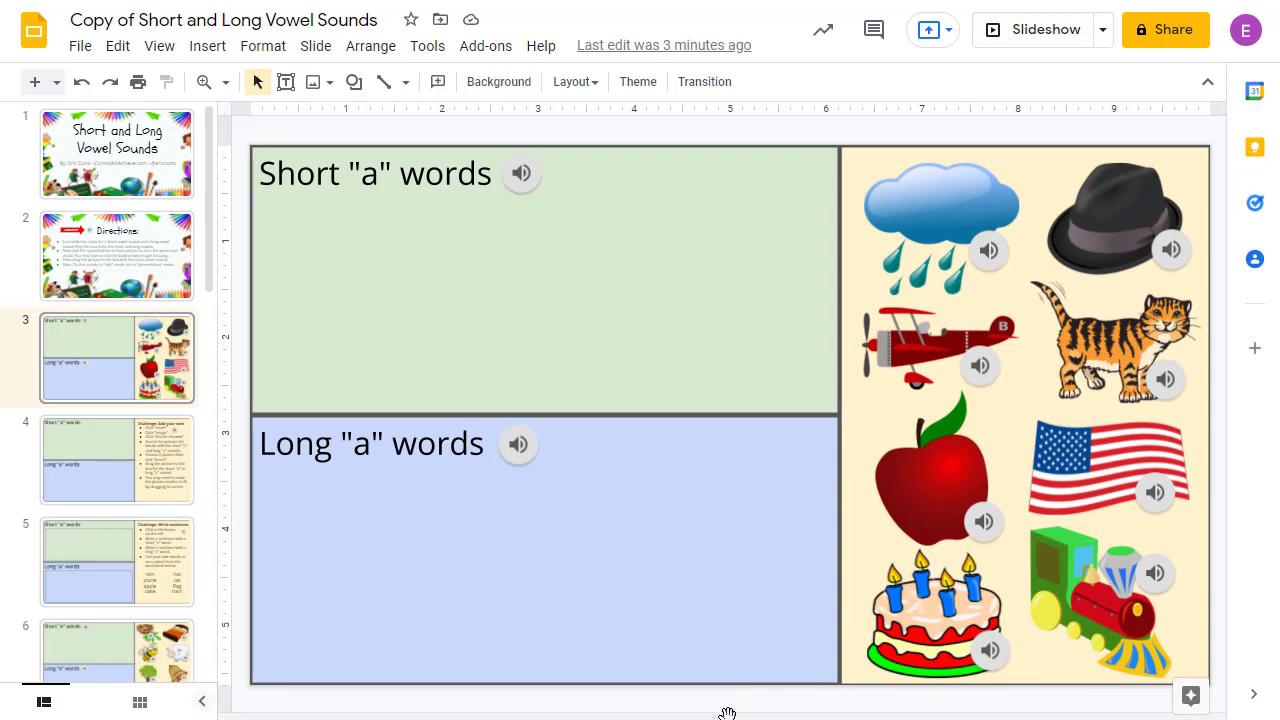
pyautogui.moveTo(729, 711); pyautogui.dragTo(732, 637)
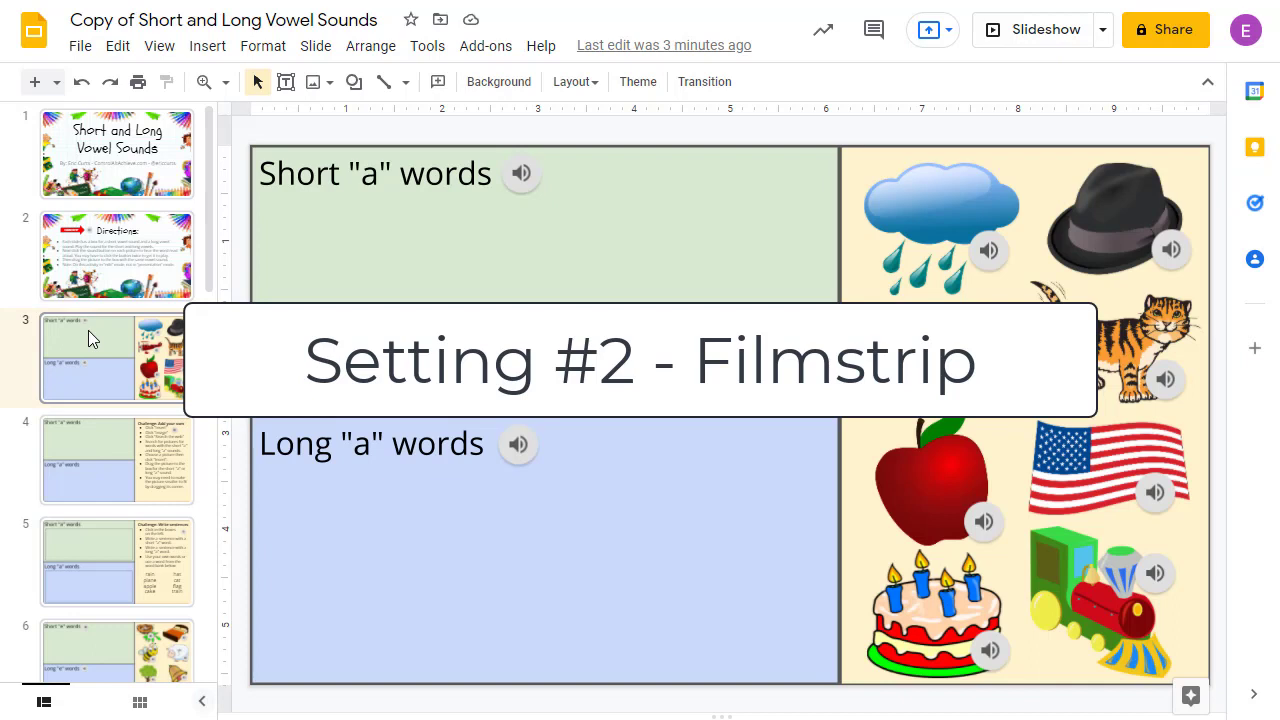
# - Hide and then re-show the slide thumbnails filmstrip using View > Show filmstrip
pyautogui.scroll(-5, 80, 339)
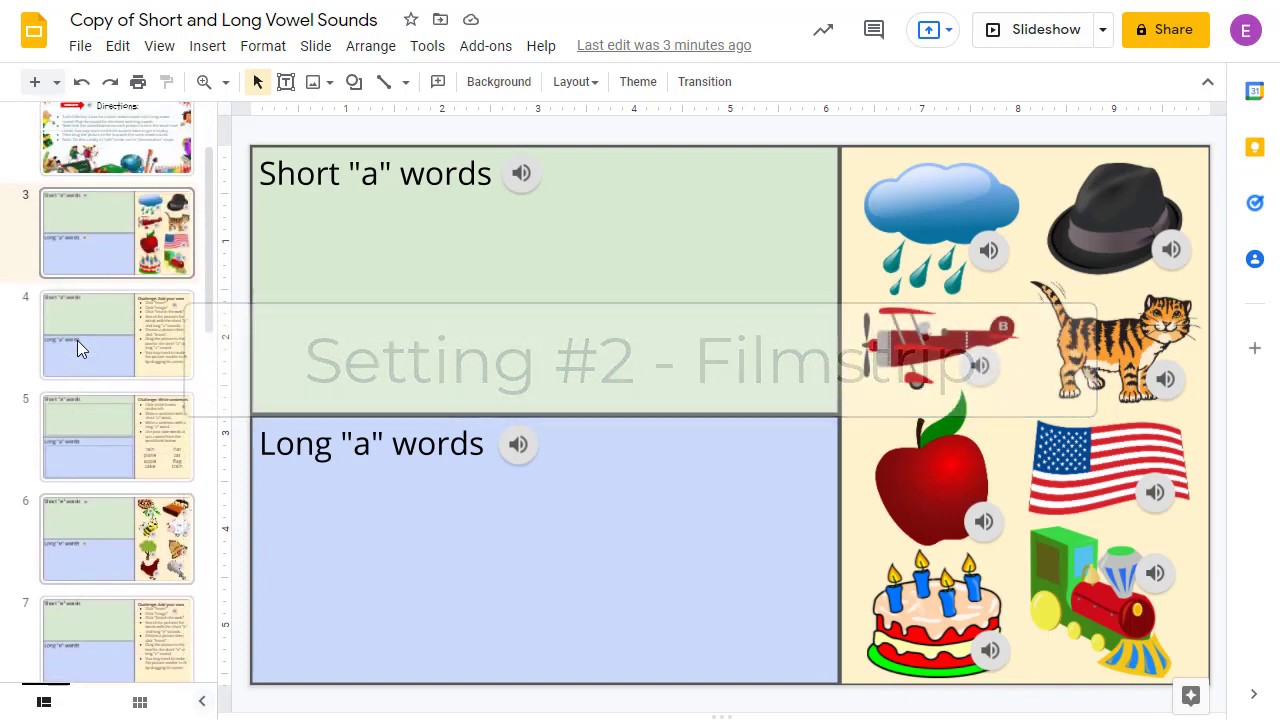
pyautogui.scroll(2, 77, 340)
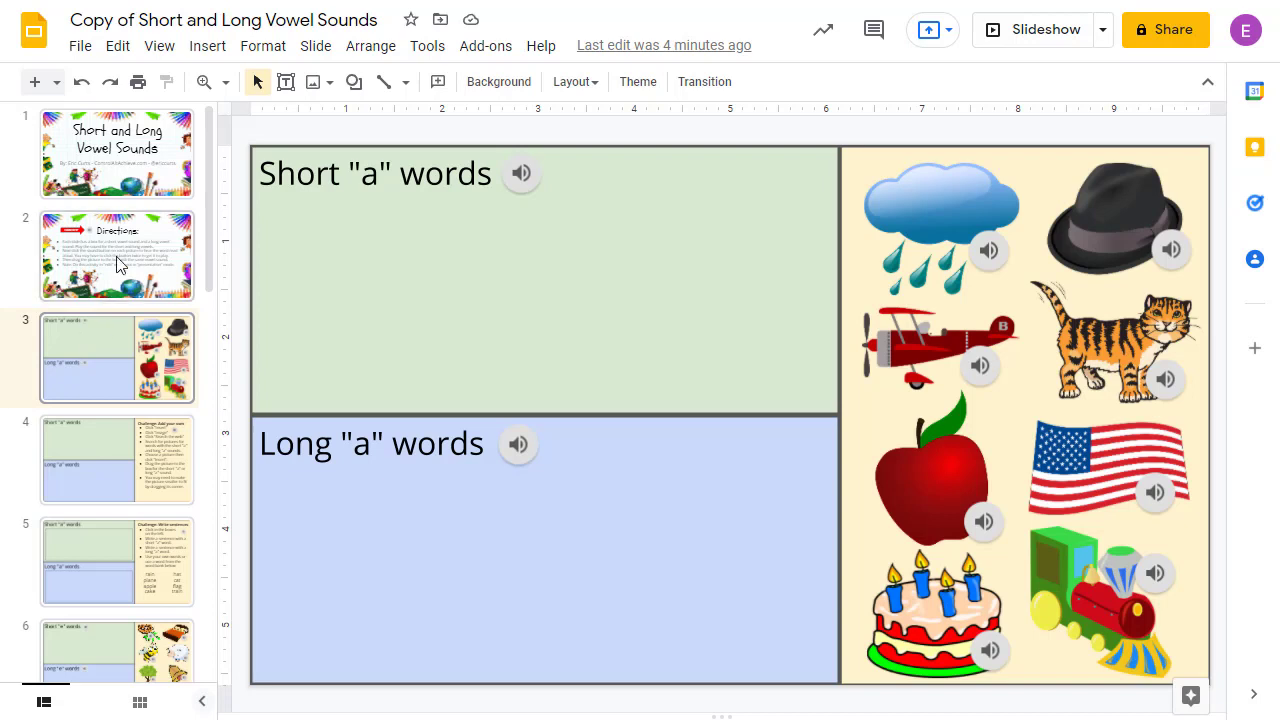
pyautogui.click(160, 46)
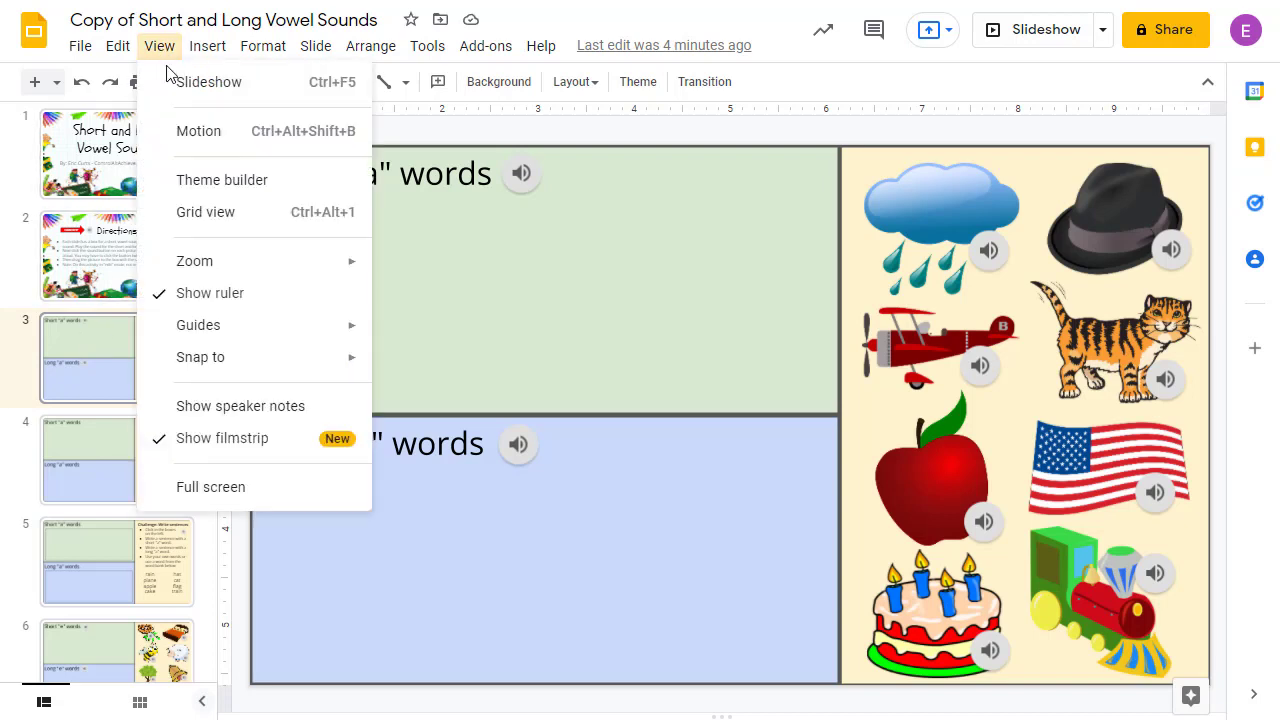
pyautogui.click(294, 446)
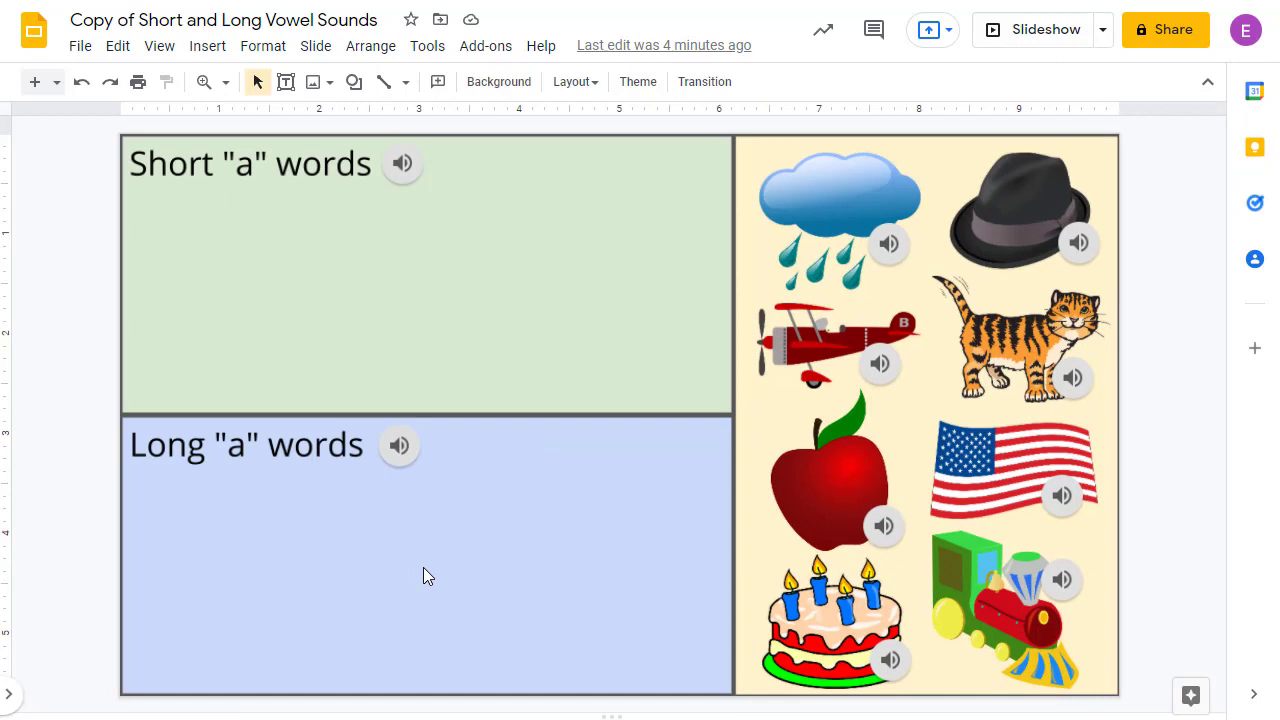
pyautogui.click(162, 48)
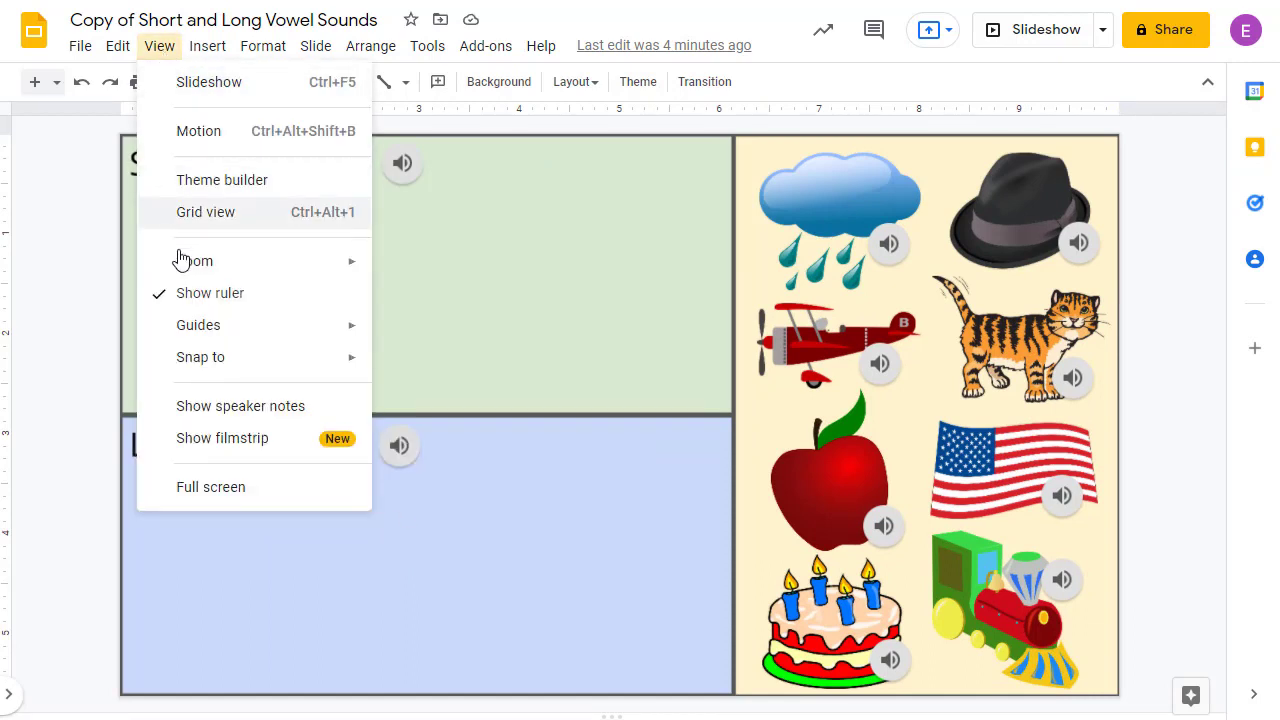
pyautogui.click(289, 456)
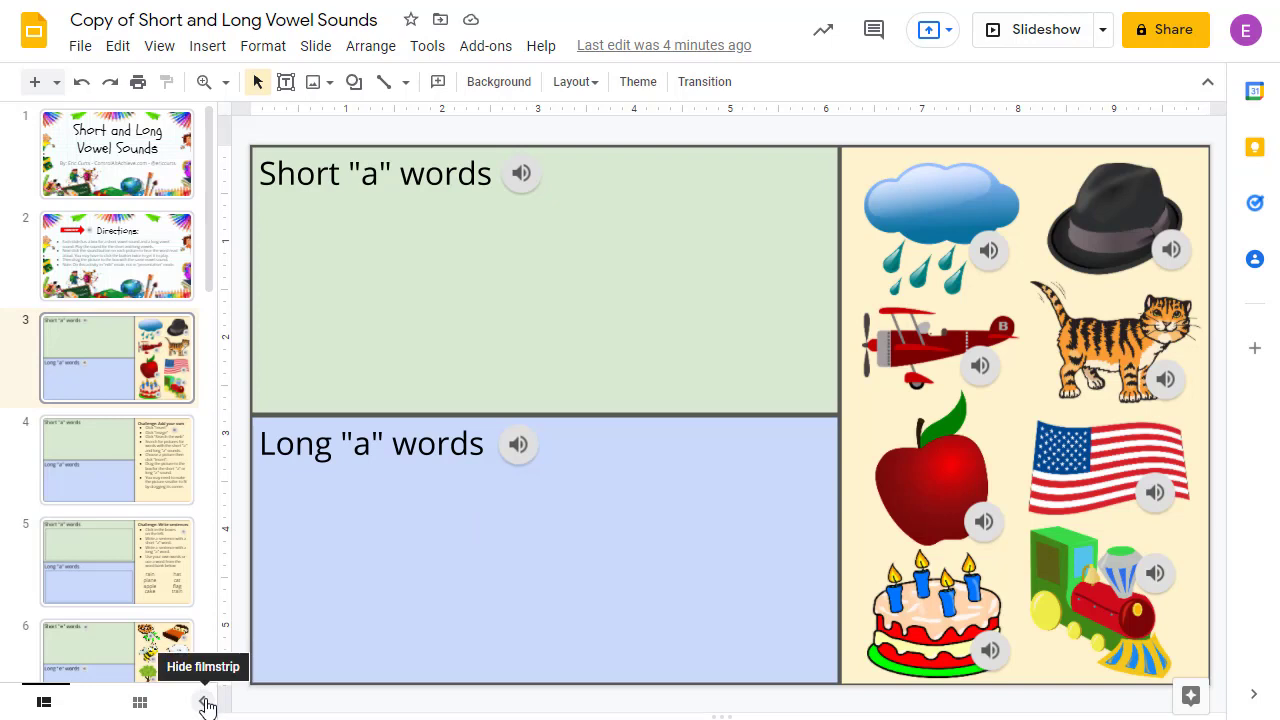
# - Collapse, expand, and collapse the filmstrip with its arrow, leaving it hidden
pyautogui.click(204, 703)
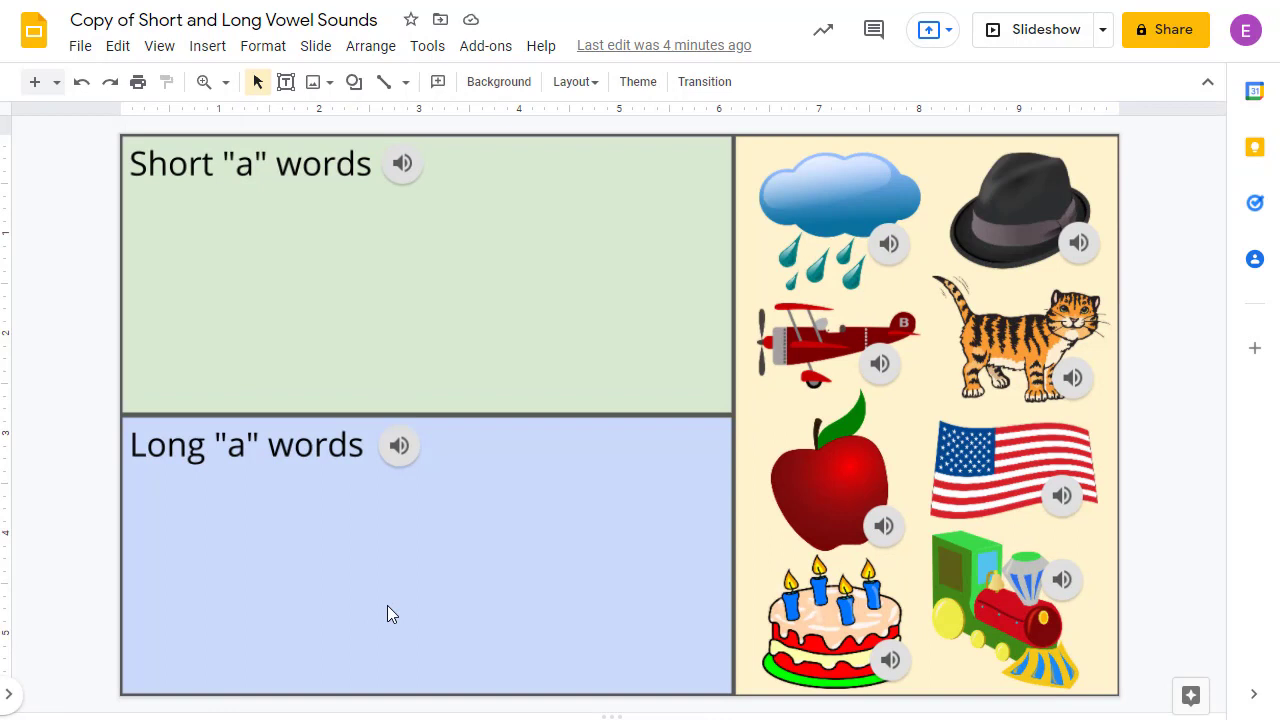
pyautogui.click(25, 698)
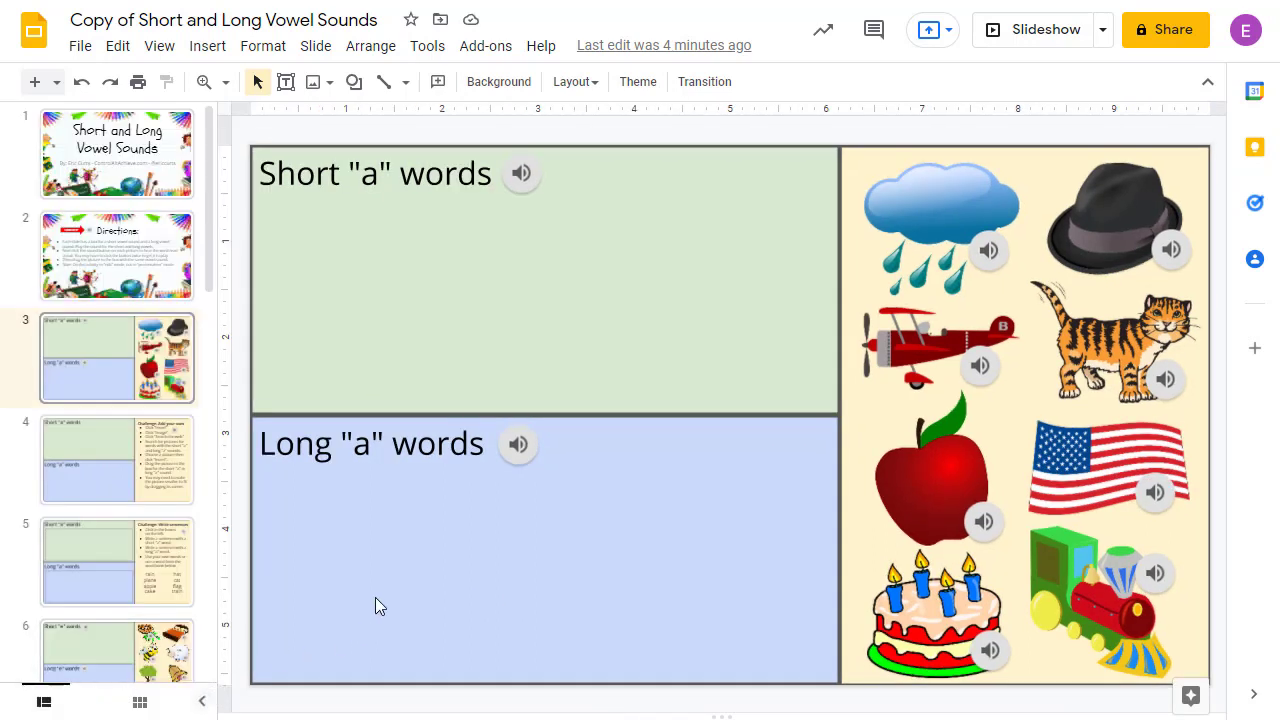
pyautogui.click(202, 701)
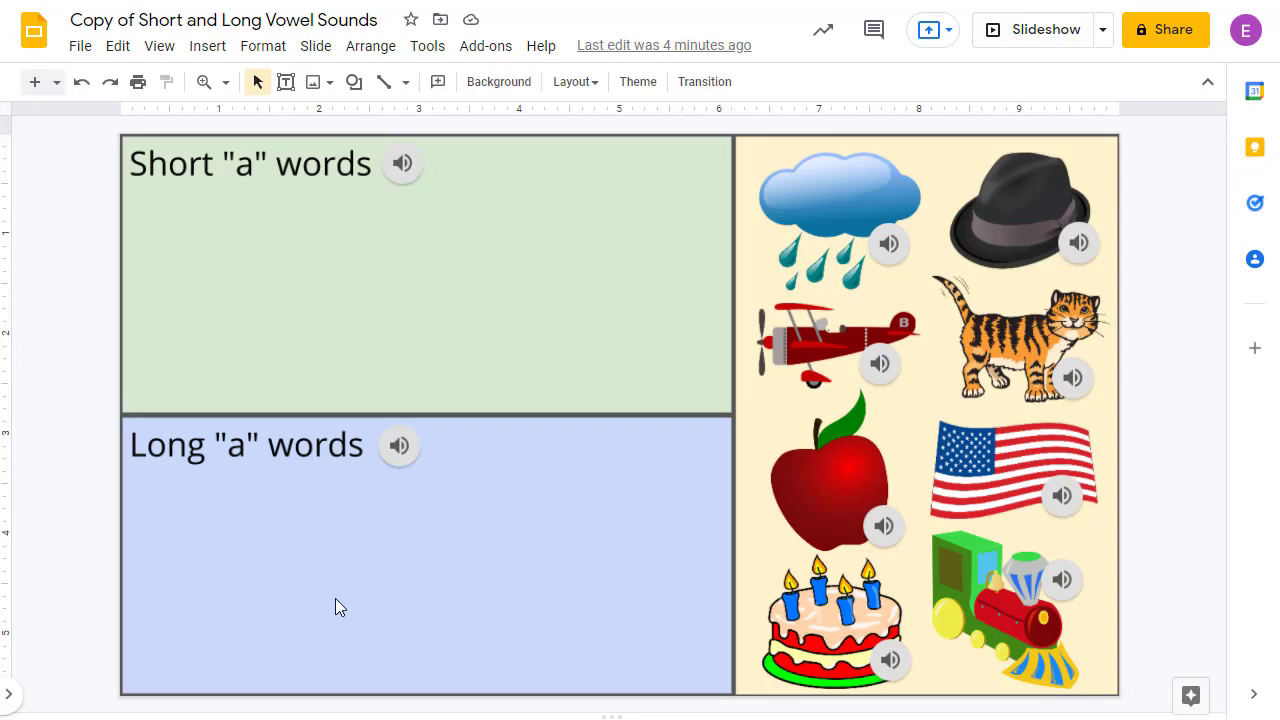
# - Step through the slides with the arrow keys and return to slide 3, the short/long "a" pictures
pyautogui.press('Up')
pyautogui.press('Up')
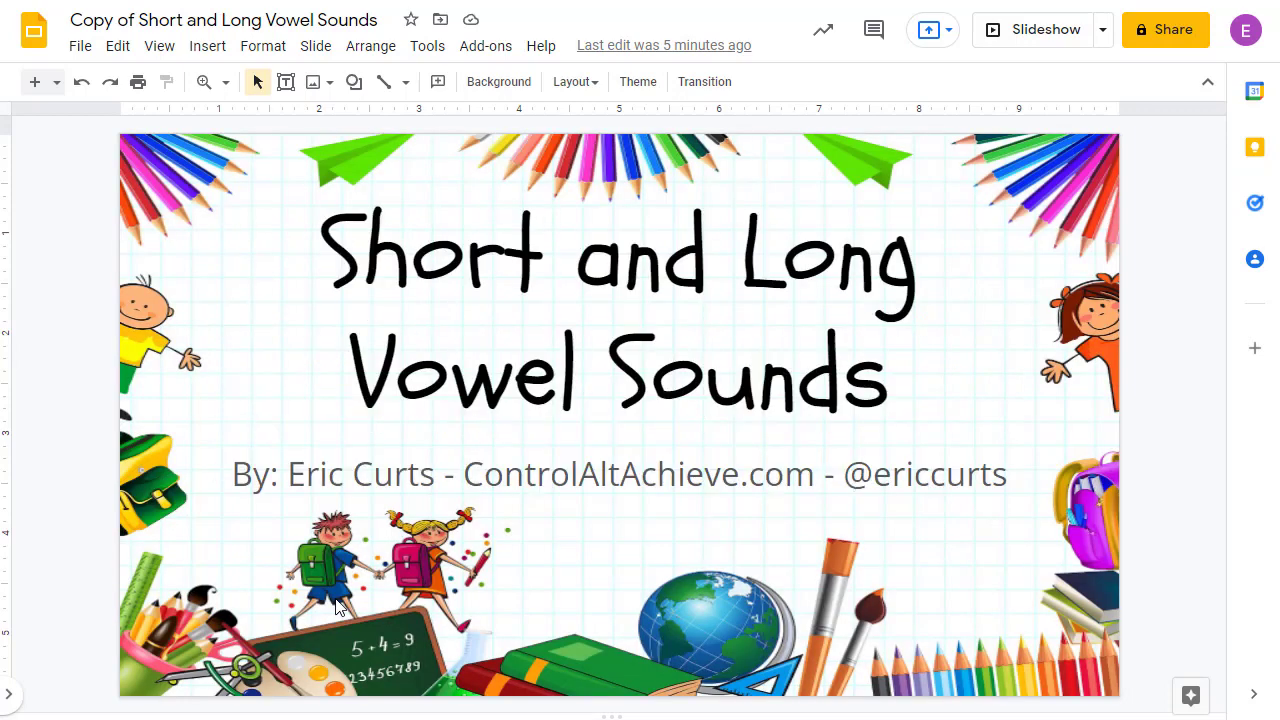
pyautogui.press('Down')
pyautogui.press('Down')
pyautogui.press('Down')
pyautogui.press('Down')
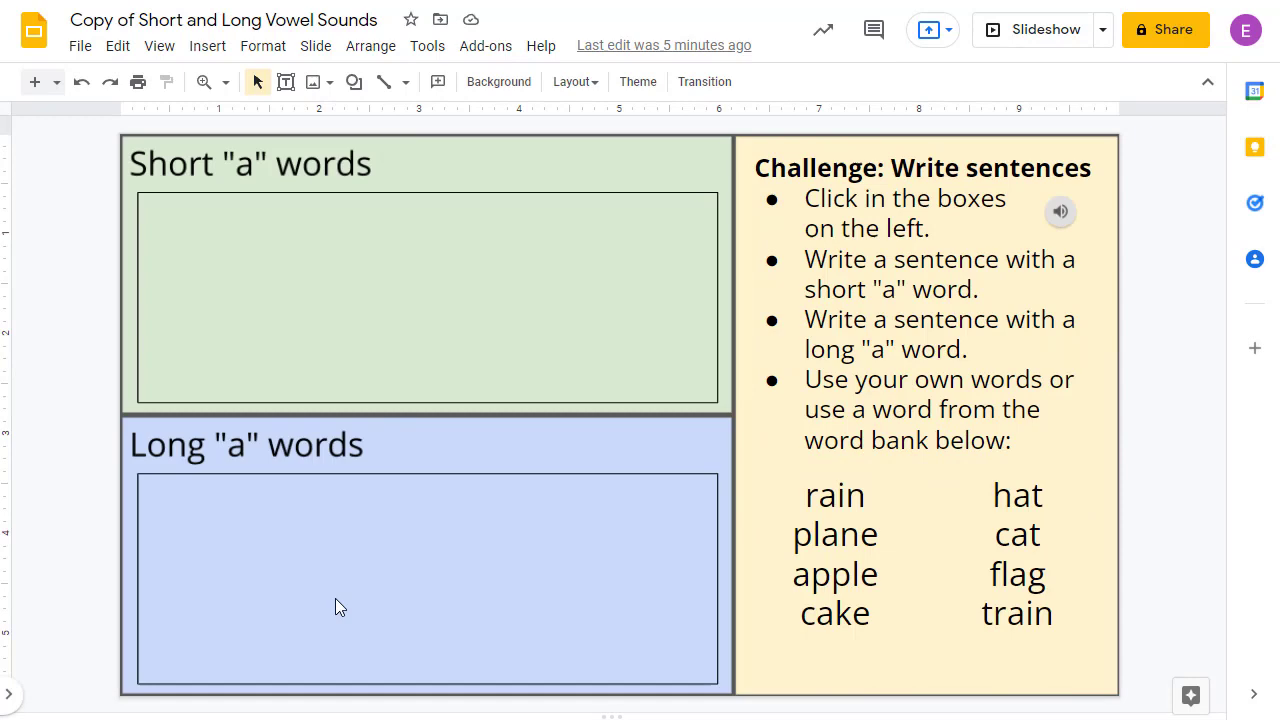
pyautogui.press('Down')
pyautogui.press('Up')
pyautogui.press('Up')
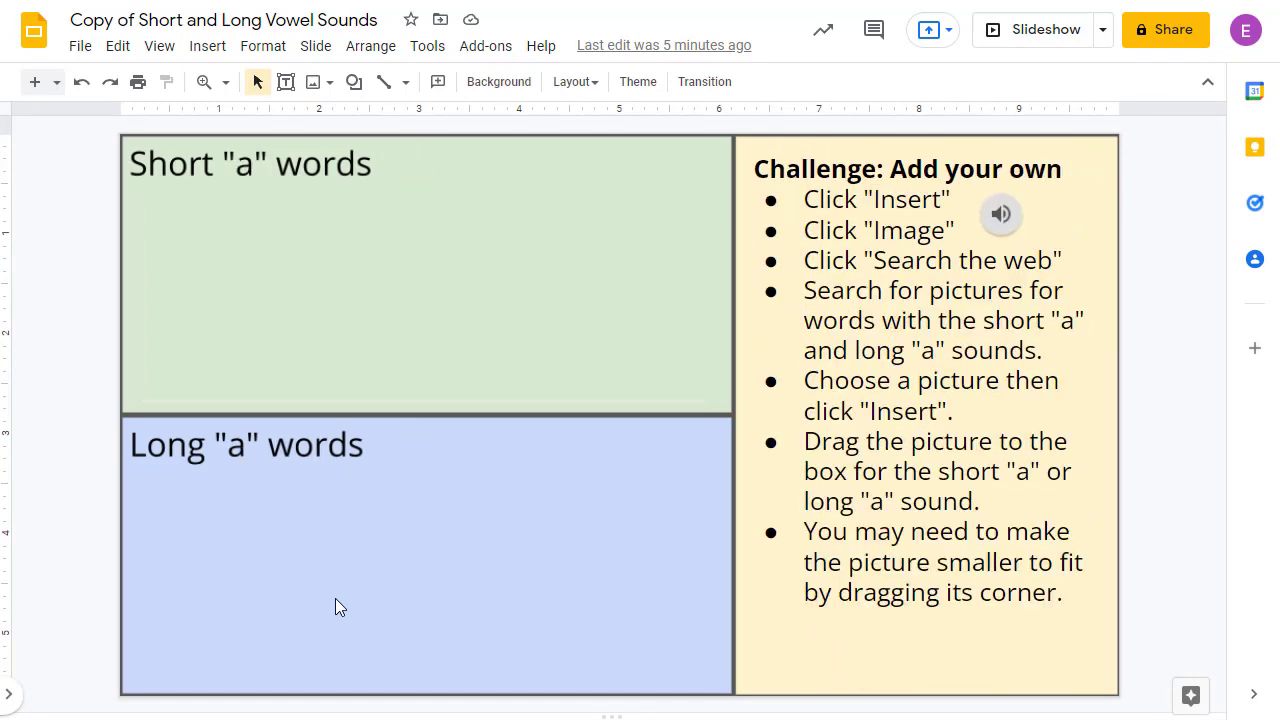
pyautogui.press('Up')
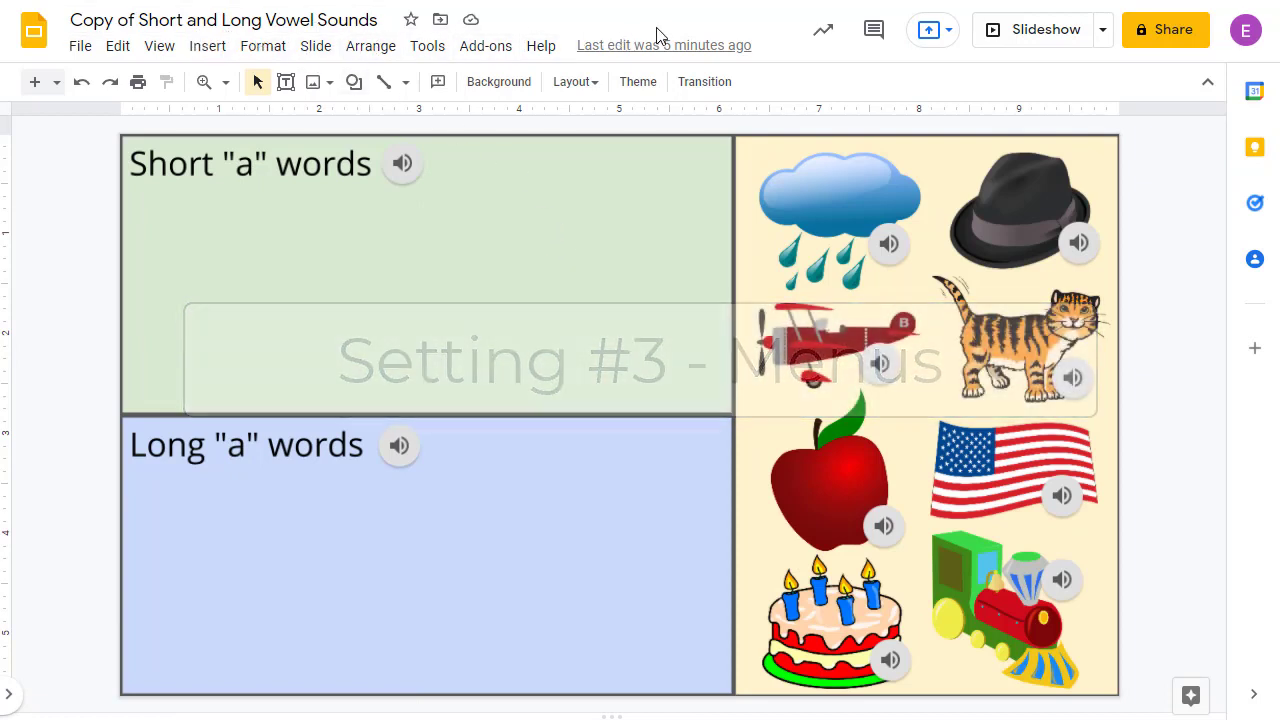
pyautogui.click(1207, 90)
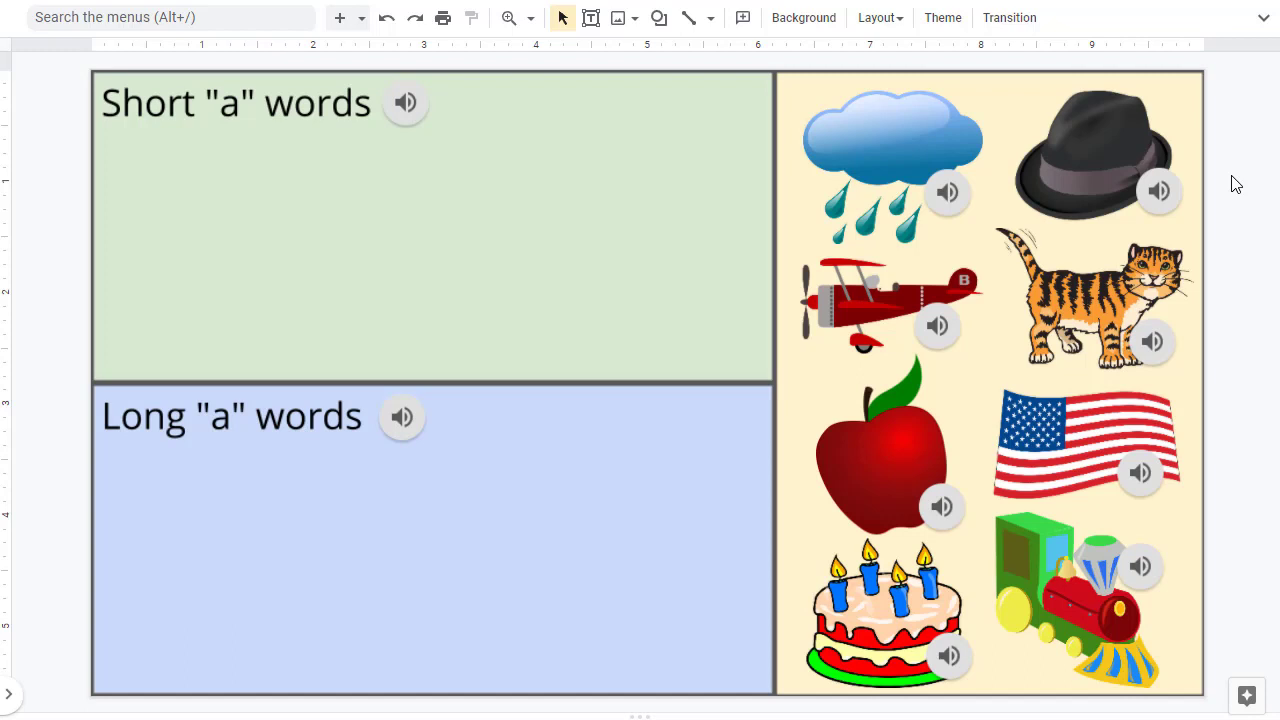
pyautogui.click(1263, 20)
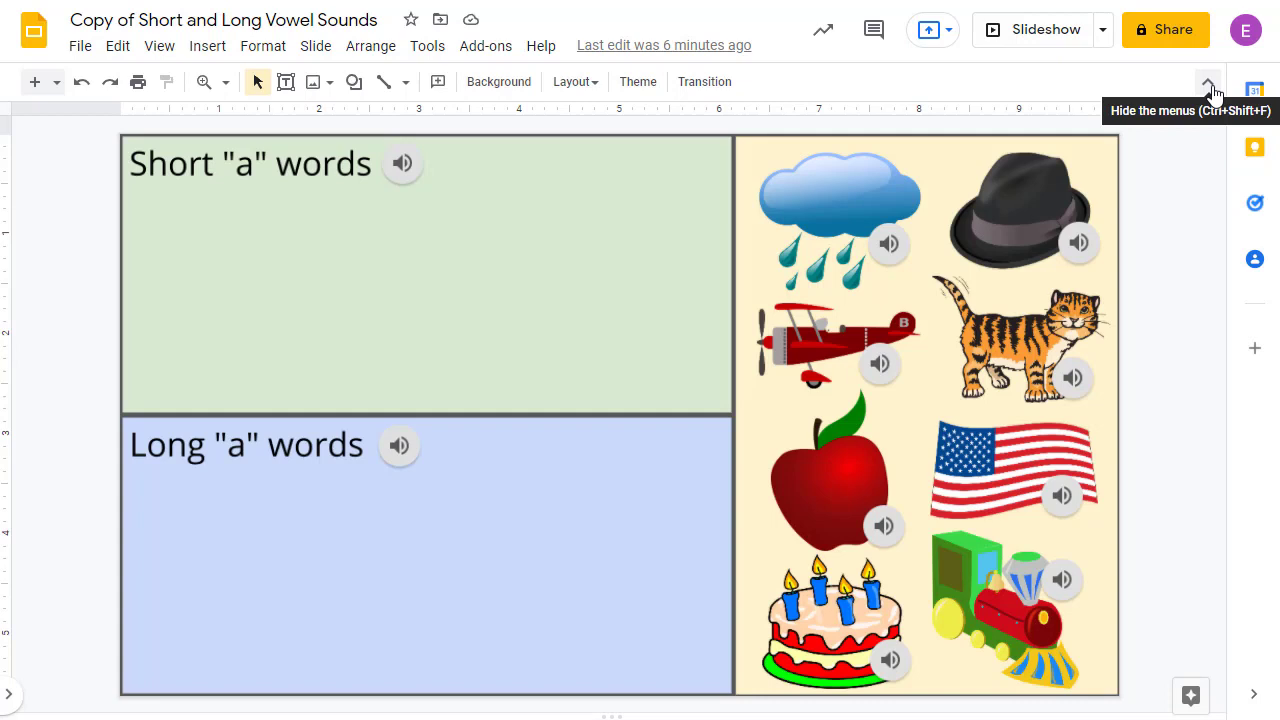
pyautogui.click(1208, 86)
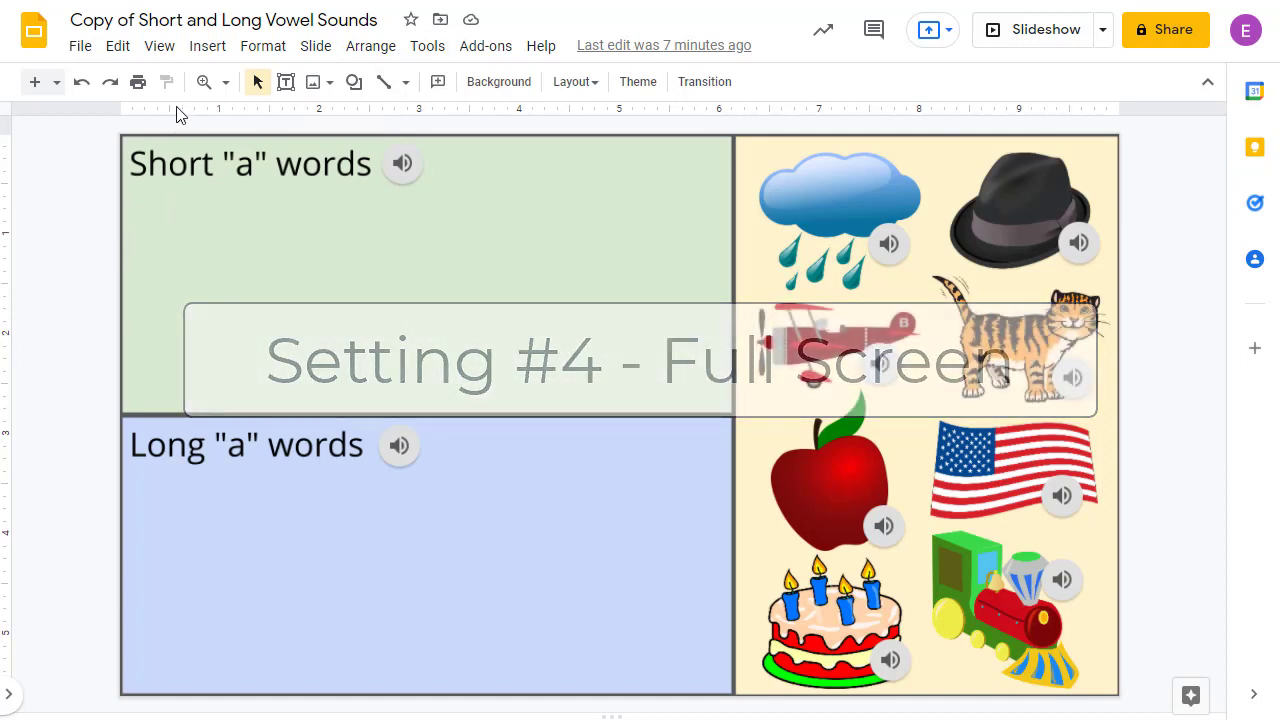
pyautogui.click(165, 49)
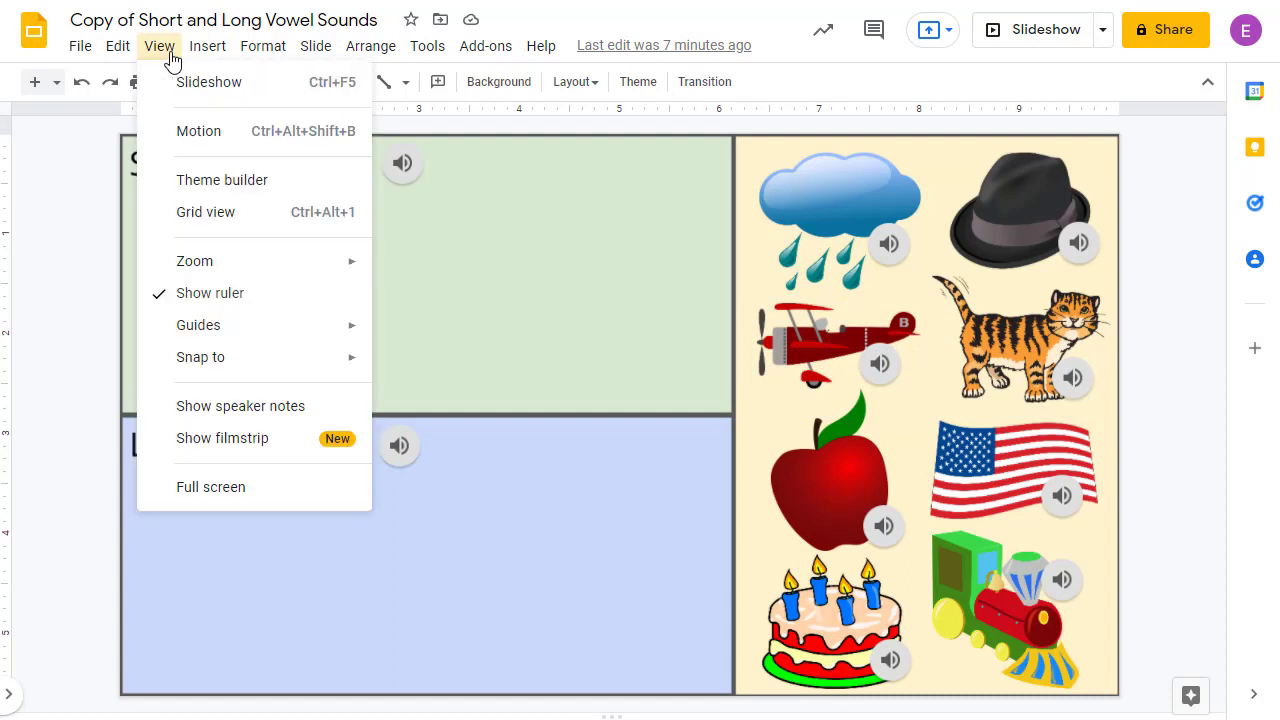
pyautogui.click(307, 500)
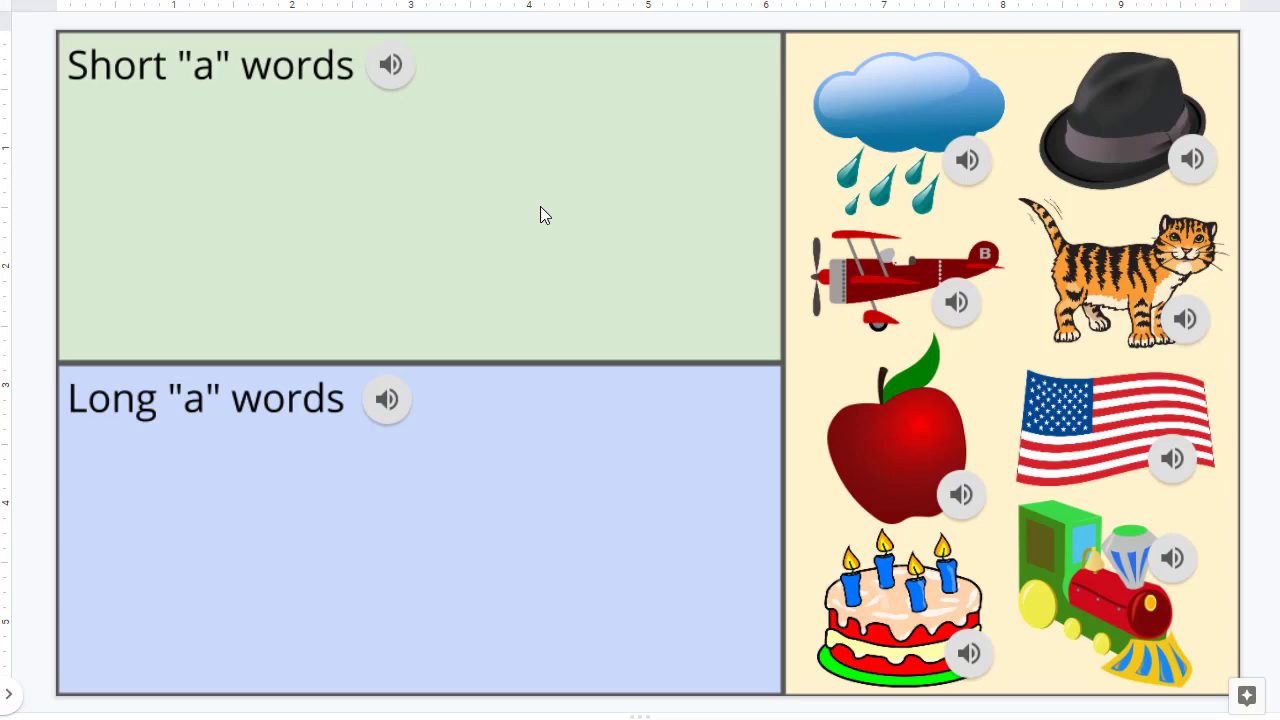
pyautogui.press('Escape')
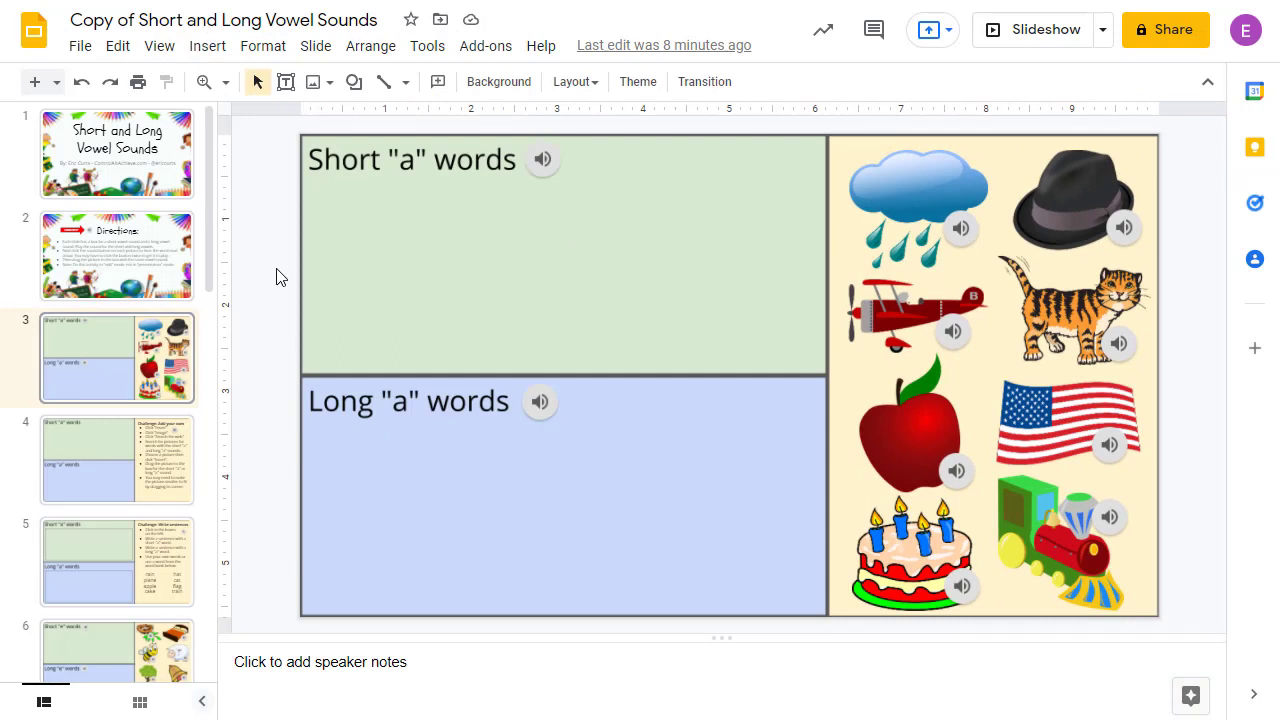
# - Turn off the speaker notes and the slide filmstrip in the View menu
pyautogui.click(159, 46)
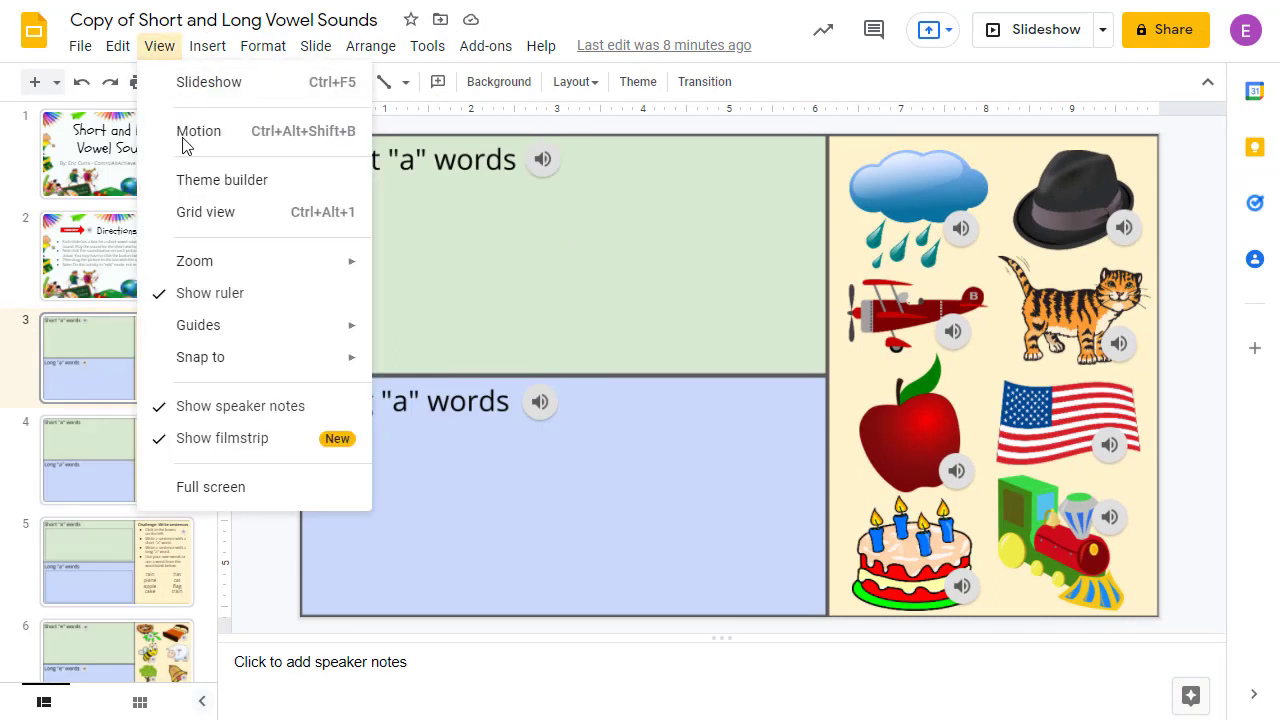
pyautogui.click(231, 407)
pyautogui.click(159, 46)
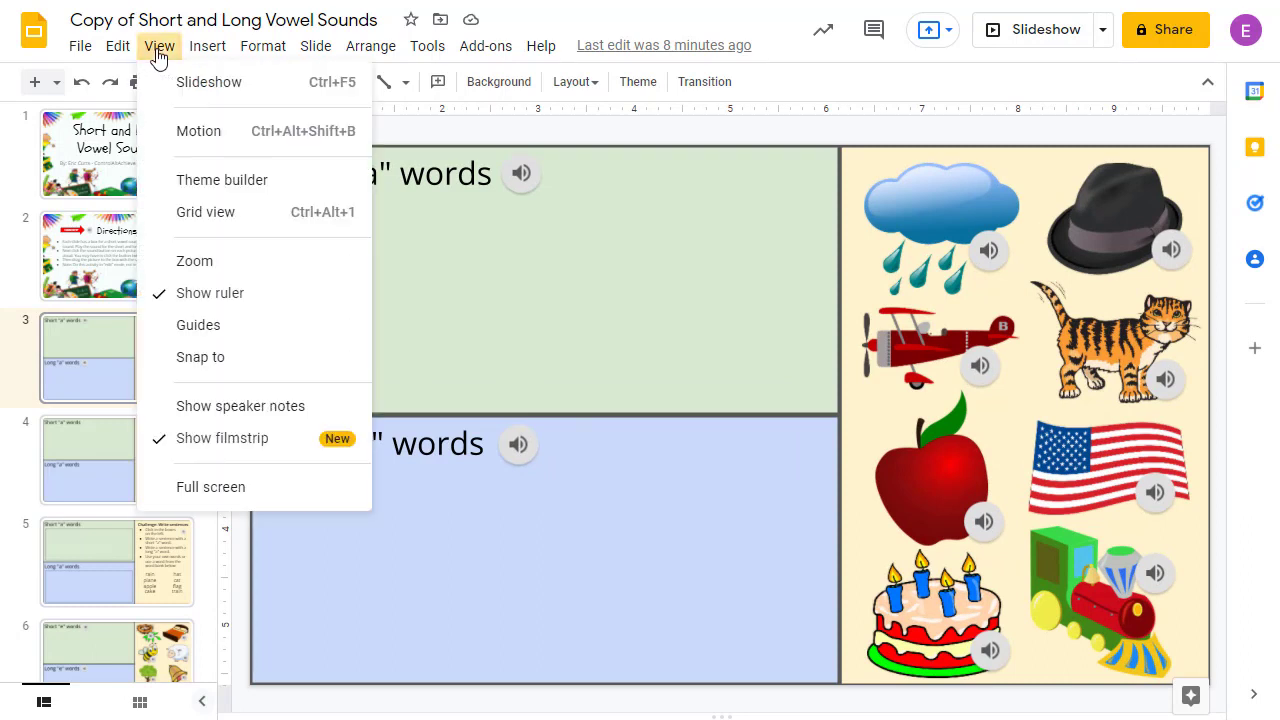
pyautogui.click(236, 440)
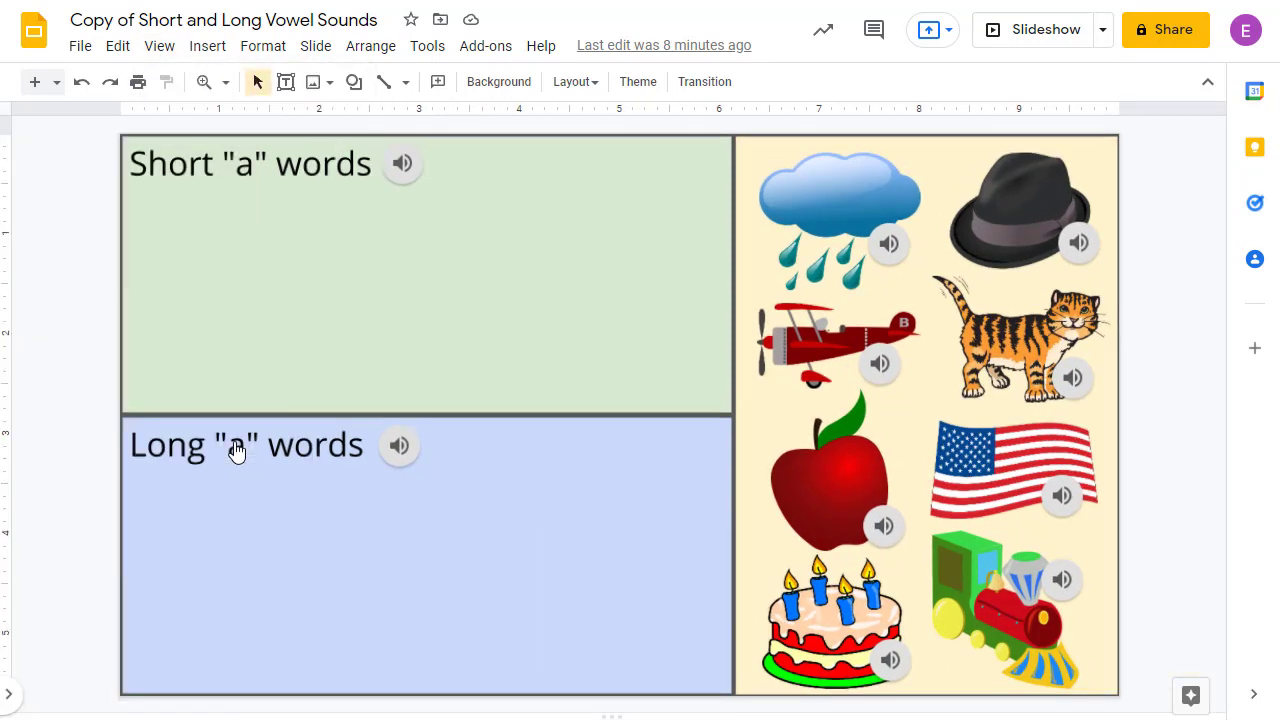
# - Switch to full screen, then drag the cloud into Long "a" and the hat into Short "a"
pyautogui.click(161, 47)
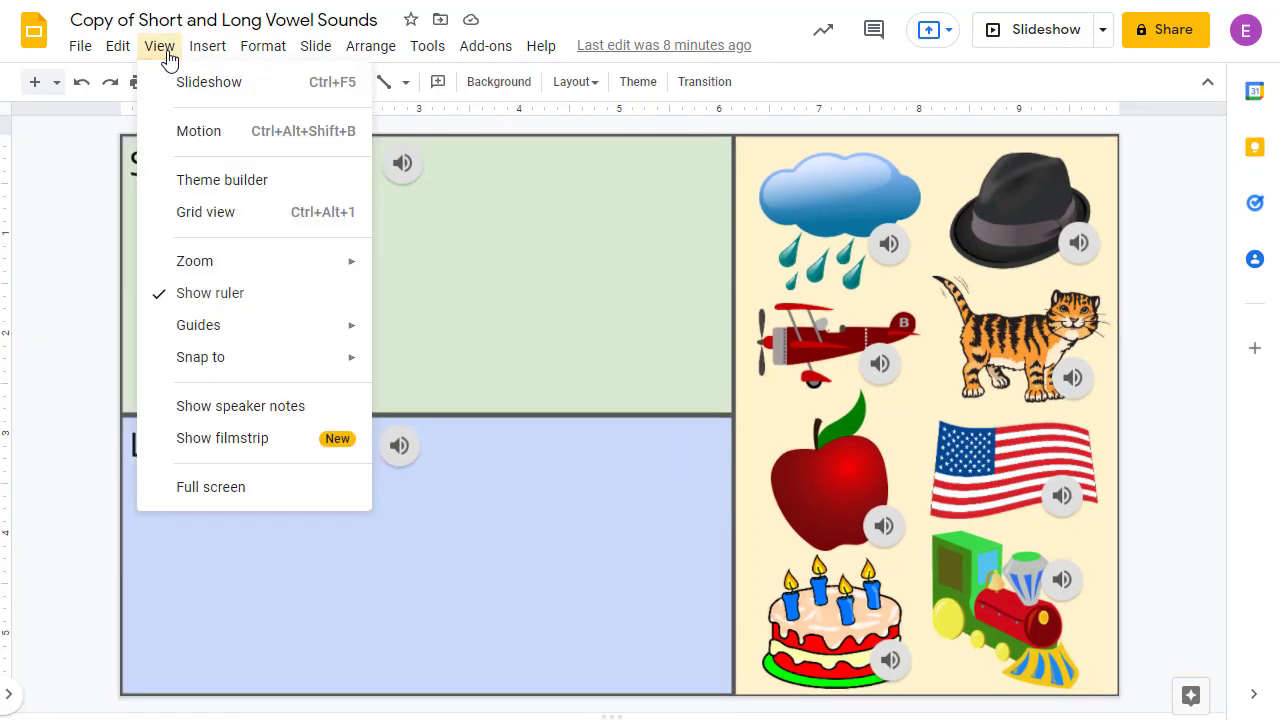
pyautogui.click(240, 490)
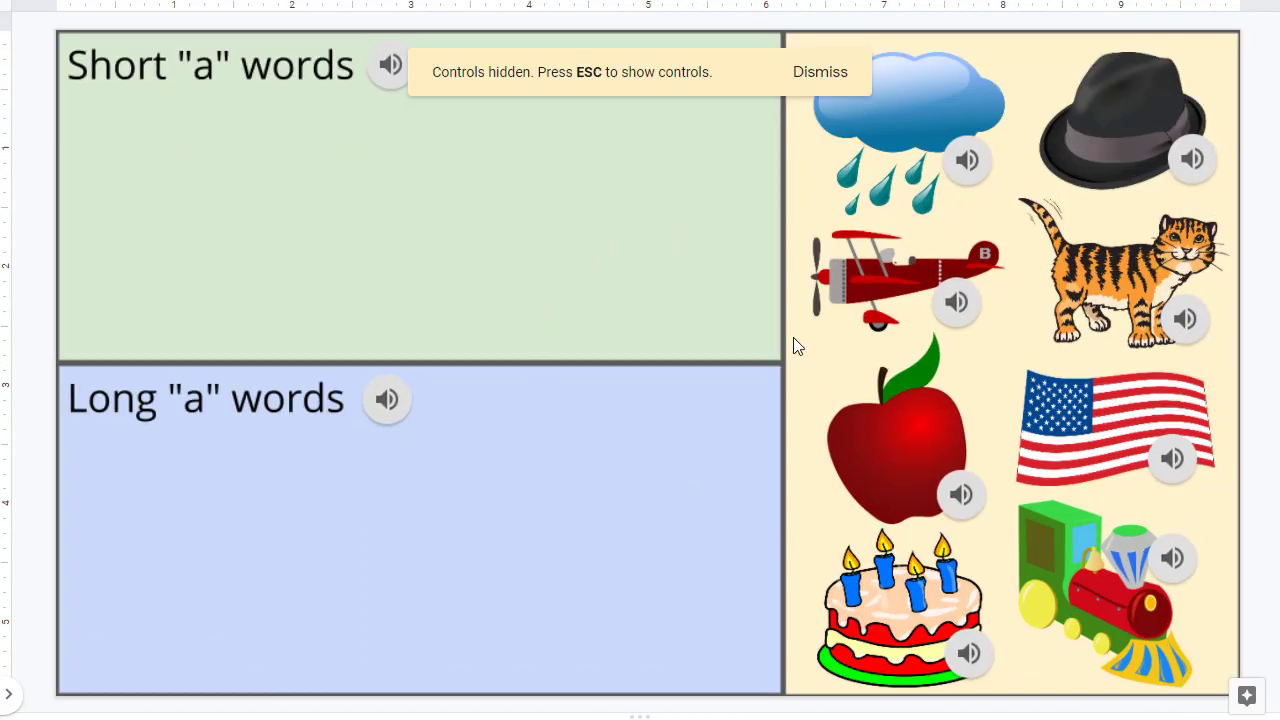
pyautogui.moveTo(931, 123); pyautogui.dragTo(529, 533)
pyautogui.moveTo(1085, 152); pyautogui.dragTo(424, 236)
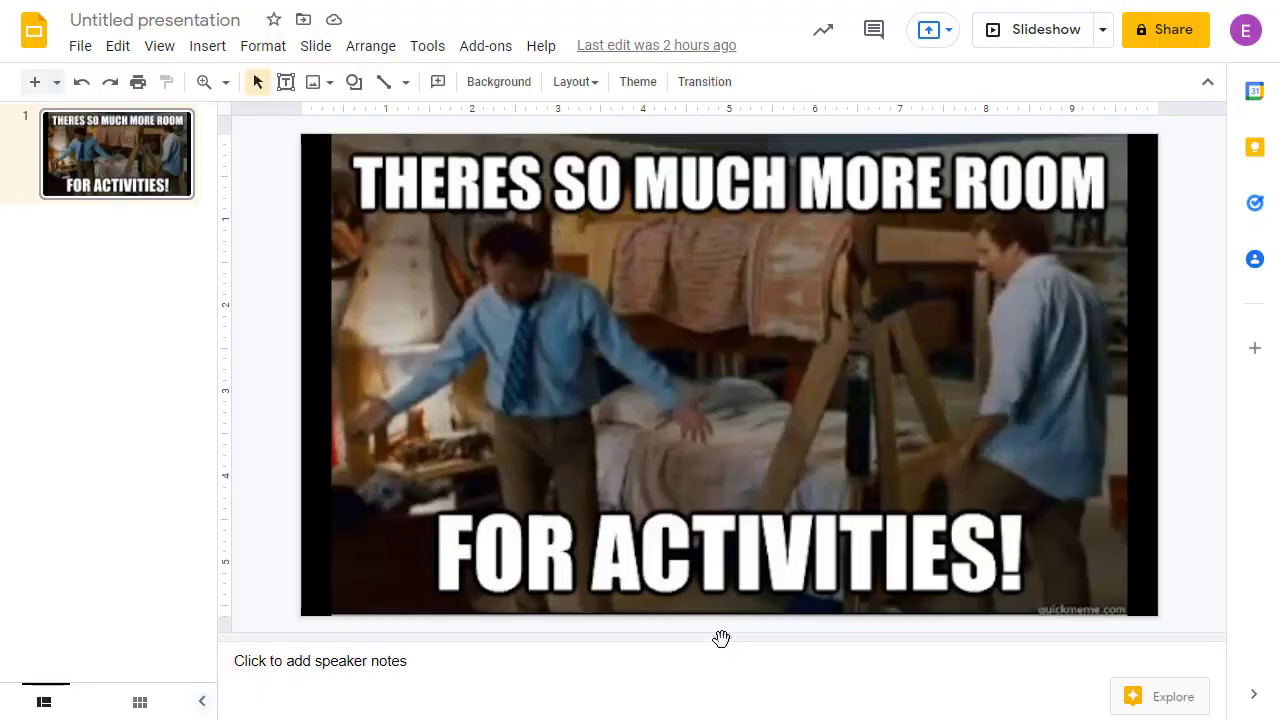
# - Collapse the notes divider, hide the filmstrip with its arrow, and switch the meme slide to full screen
pyautogui.moveTo(723, 637); pyautogui.dragTo(700, 715)
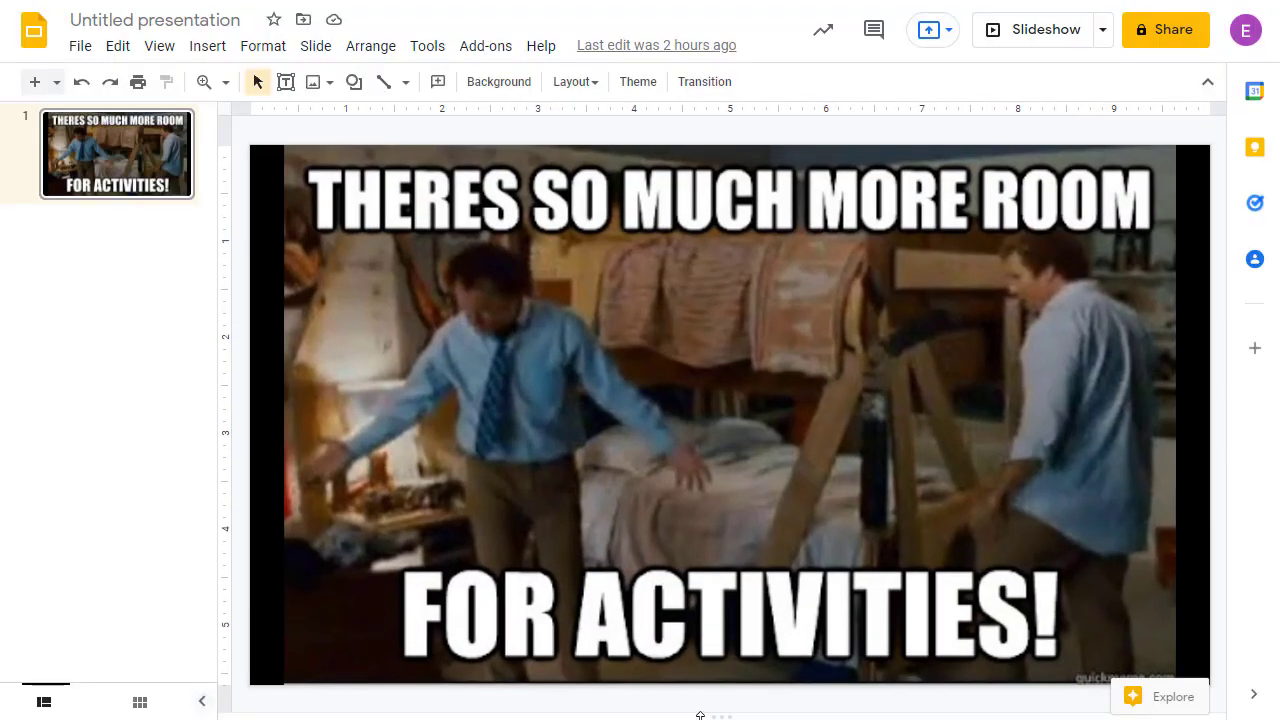
pyautogui.click(201, 702)
pyautogui.click(164, 48)
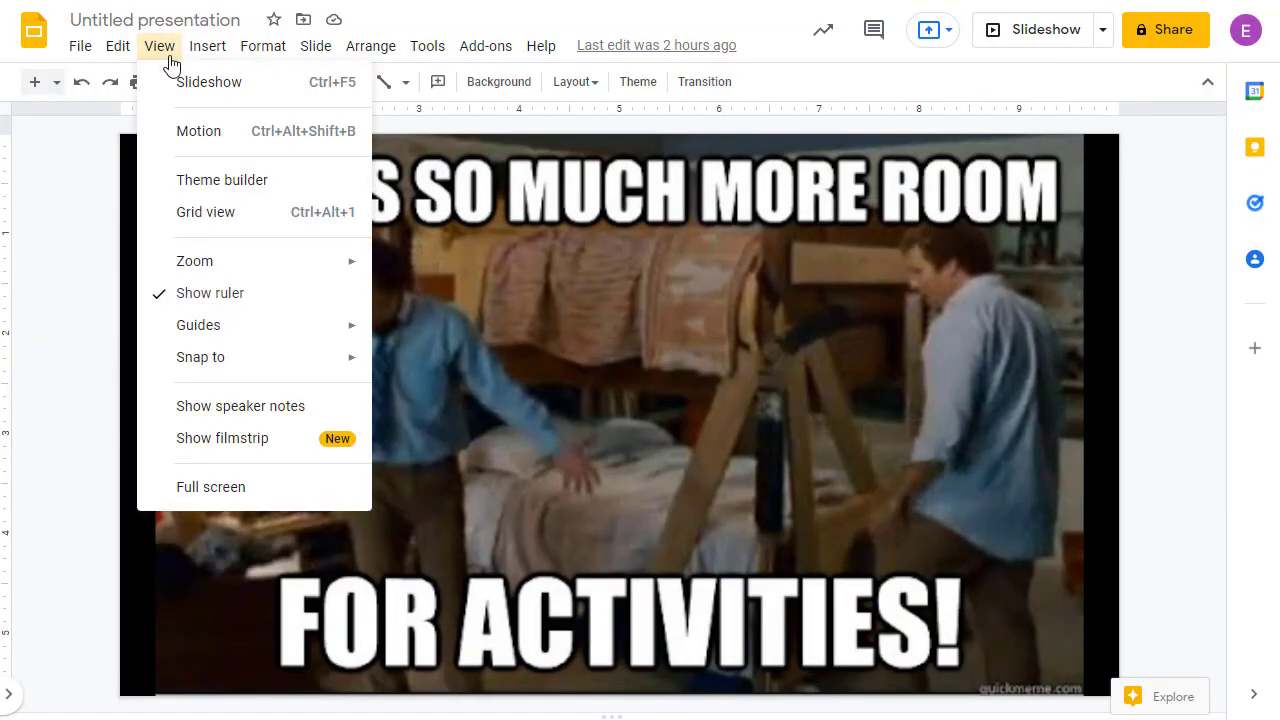
pyautogui.click(222, 497)
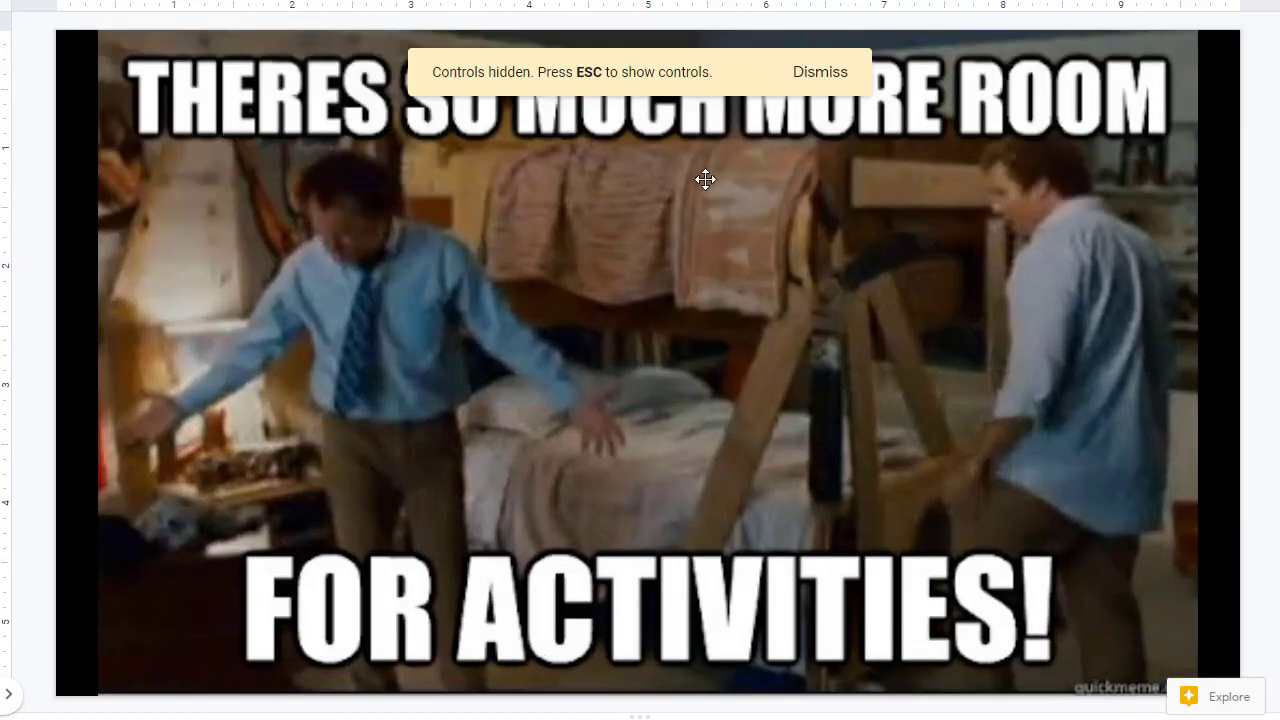